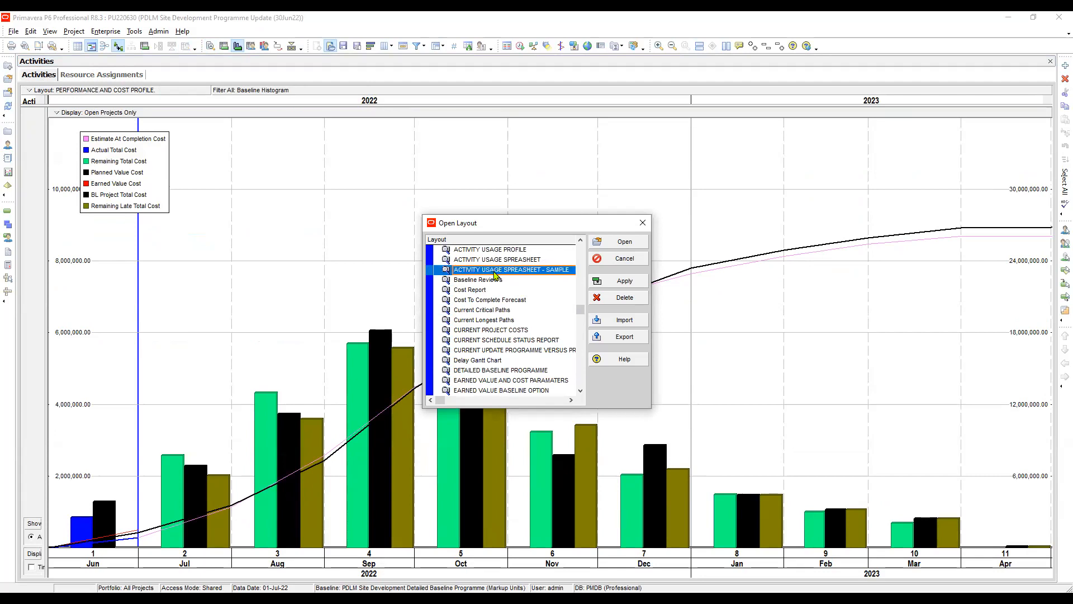
# Step: Find the RESOURCE USAGE PROFILE layout in Open Layout and apply it
pyautogui.click(508, 311)
pyautogui.click(507, 340)
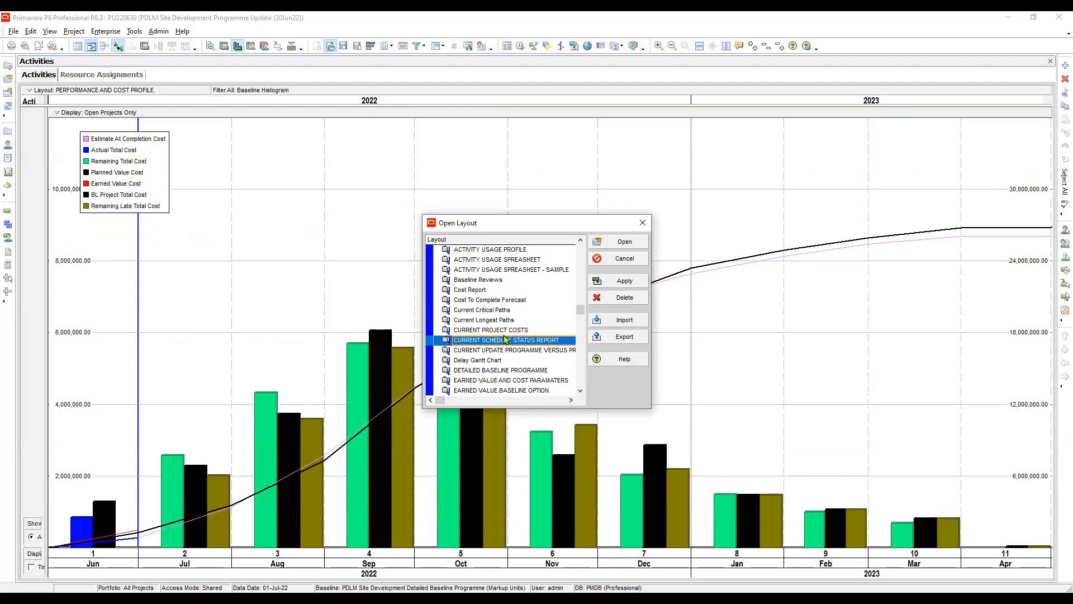
pyautogui.scroll(-5, 511, 330)
pyautogui.scroll(-4, 519, 318)
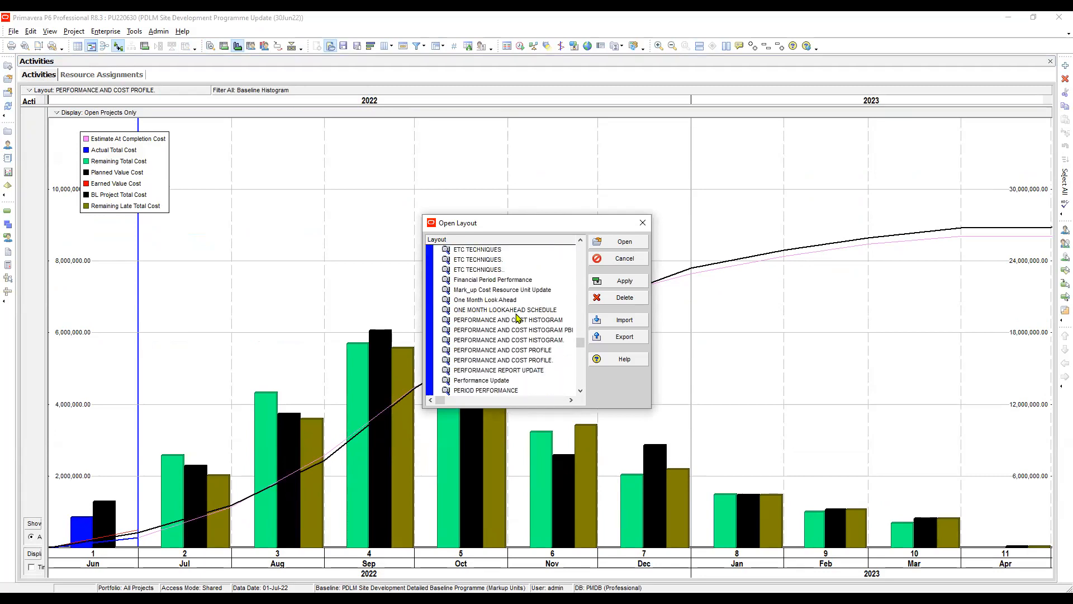
pyautogui.scroll(-3, 492, 342)
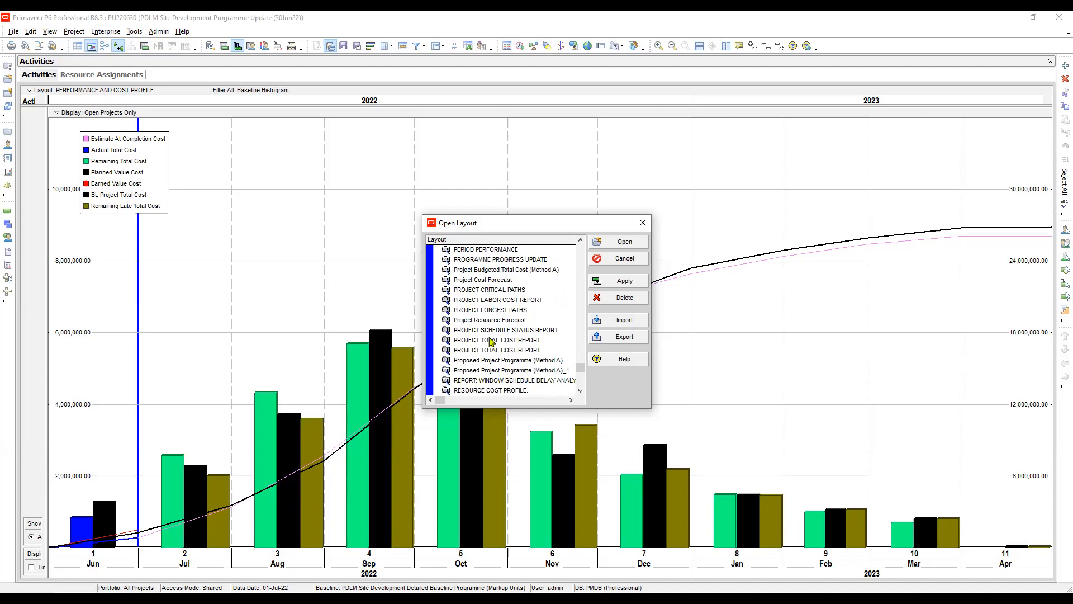
pyautogui.click(512, 291)
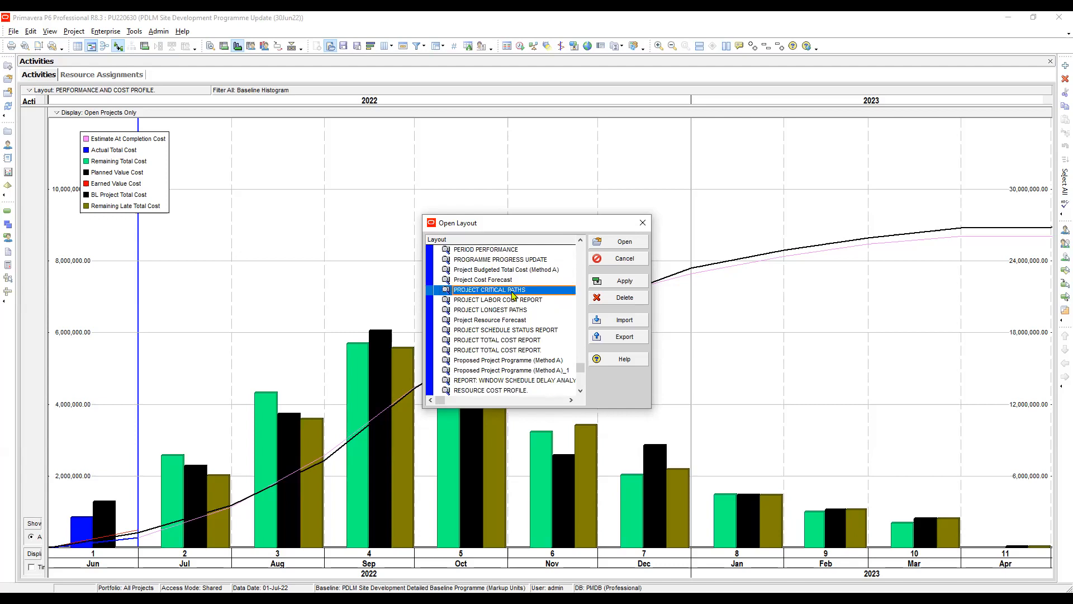
pyautogui.scroll(-1, 512, 296)
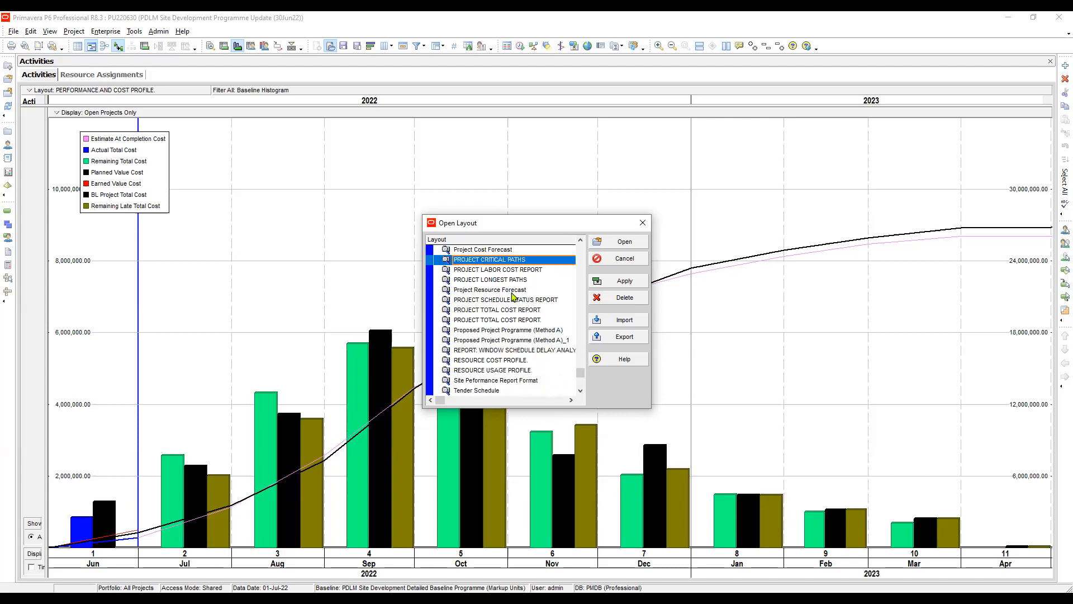
pyautogui.click(493, 371)
pyautogui.click(625, 281)
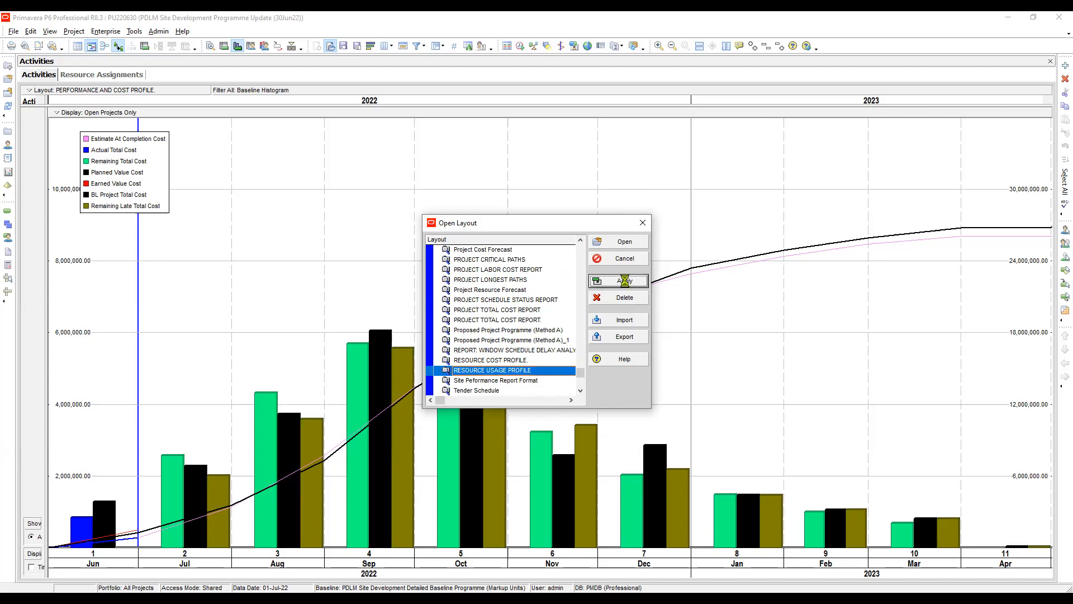
# Step: Widen the cost chart and filter the resource list to Current Project's Resources
pyautogui.click(642, 224)
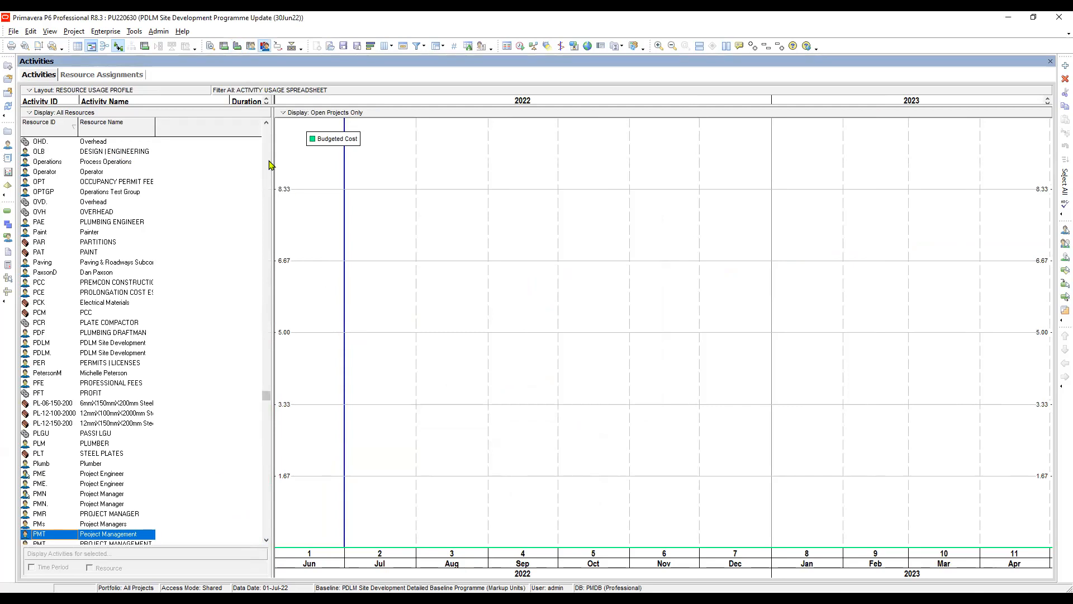
pyautogui.moveTo(246, 145); pyautogui.dragTo(192, 144)
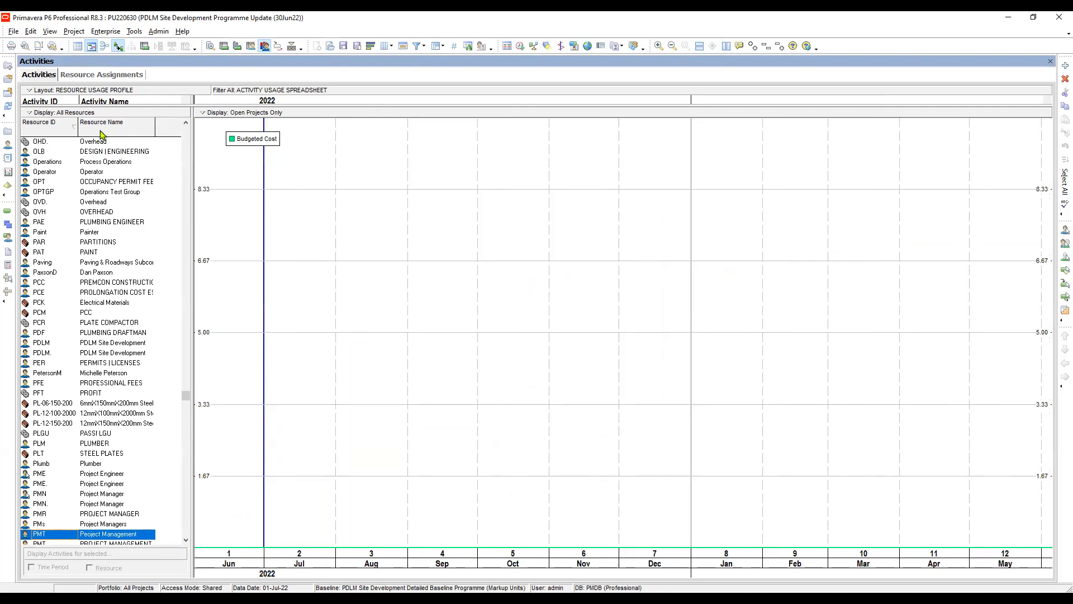
pyautogui.click(75, 113)
pyautogui.moveTo(114, 169)
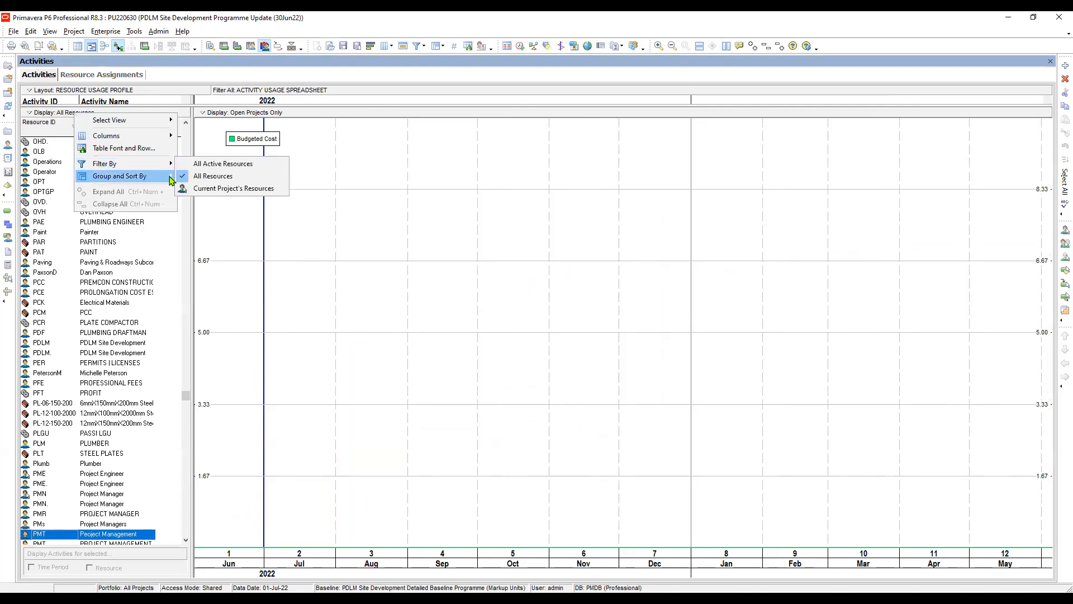
pyautogui.click(242, 190)
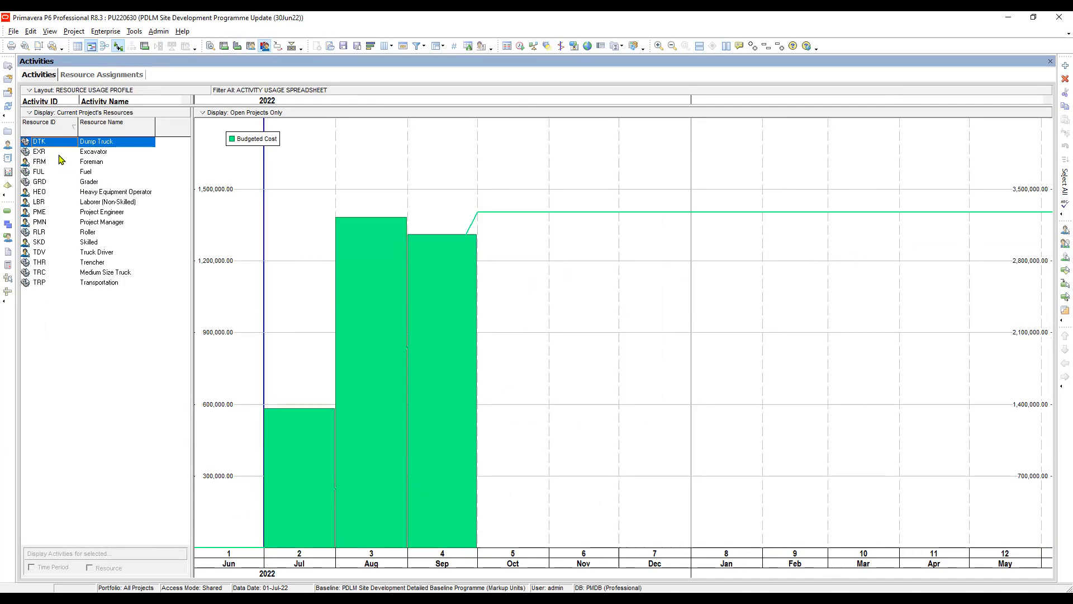
pyautogui.click(47, 143)
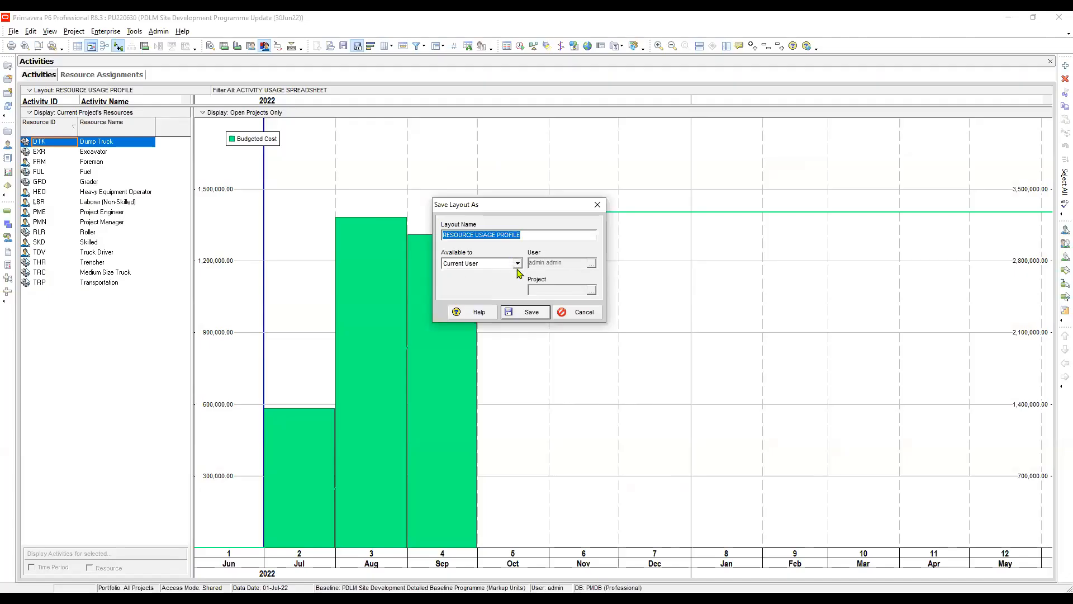
# Step: Save the layout as RESOURCE COST PROFILE, available to Project
pyautogui.click(518, 263)
pyautogui.click(471, 298)
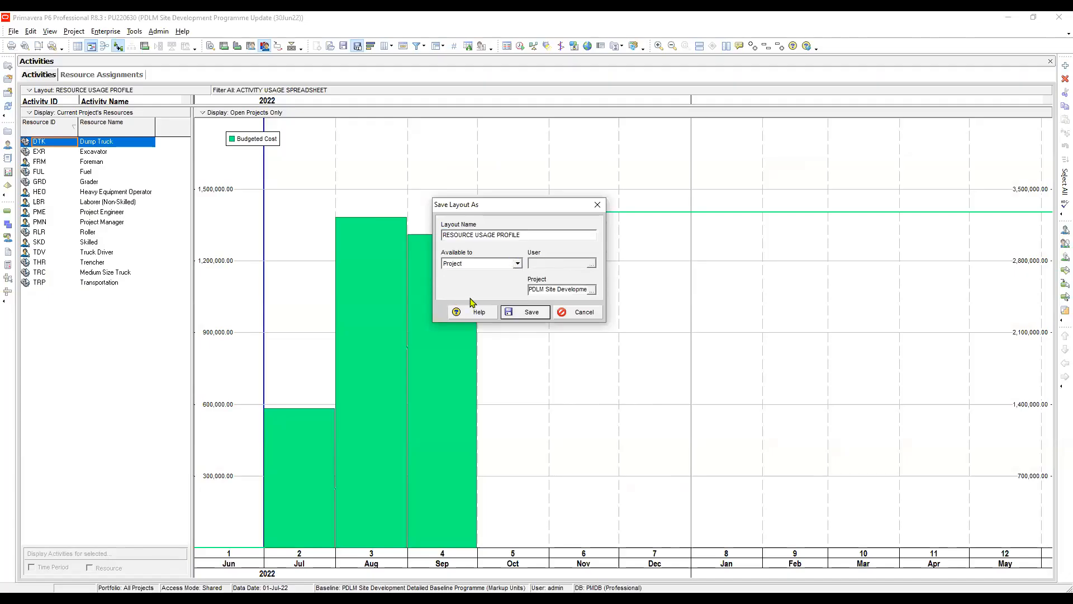
pyautogui.moveTo(526, 237); pyautogui.dragTo(473, 235)
pyautogui.click(496, 235)
pyautogui.press('BackSpace')
pyautogui.press('BackSpace')
pyautogui.press('BackSpace')
pyautogui.press('BackSpace')
pyautogui.press('BackSpace')
pyautogui.press('BackSpace')
pyautogui.write('cost')
pyautogui.press('BackSpace')
pyautogui.press('BackSpace')
pyautogui.press('BackSpace')
pyautogui.press('BackSpace')
pyautogui.write('COST')
pyautogui.click(529, 313)
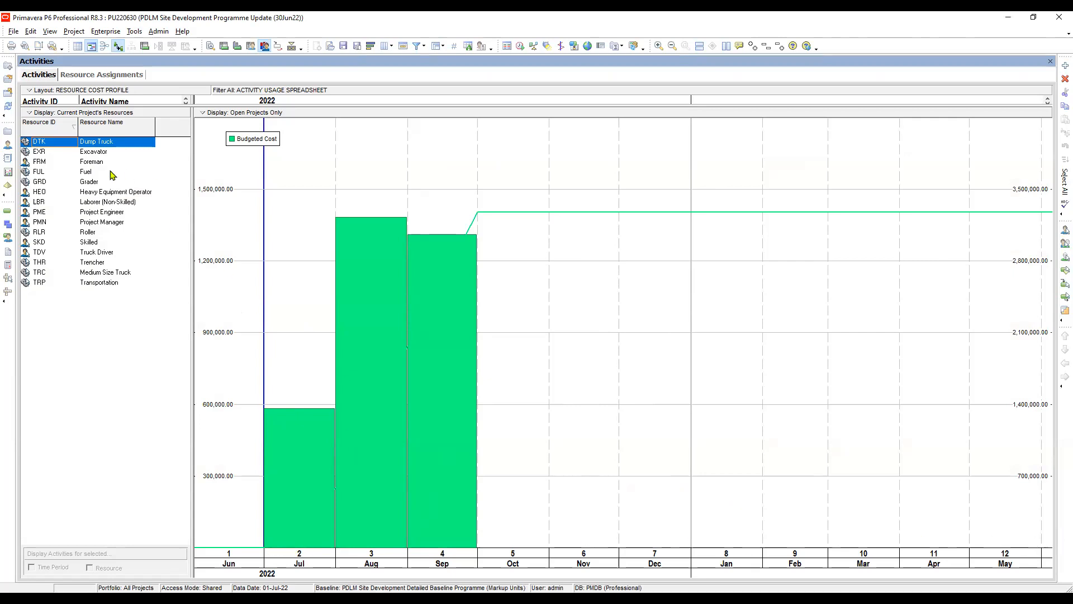
# Step: Preview the Trencher, Heavy Equipment Operator and Dump Truck histograms, then select DTK through TRP
pyautogui.click(94, 264)
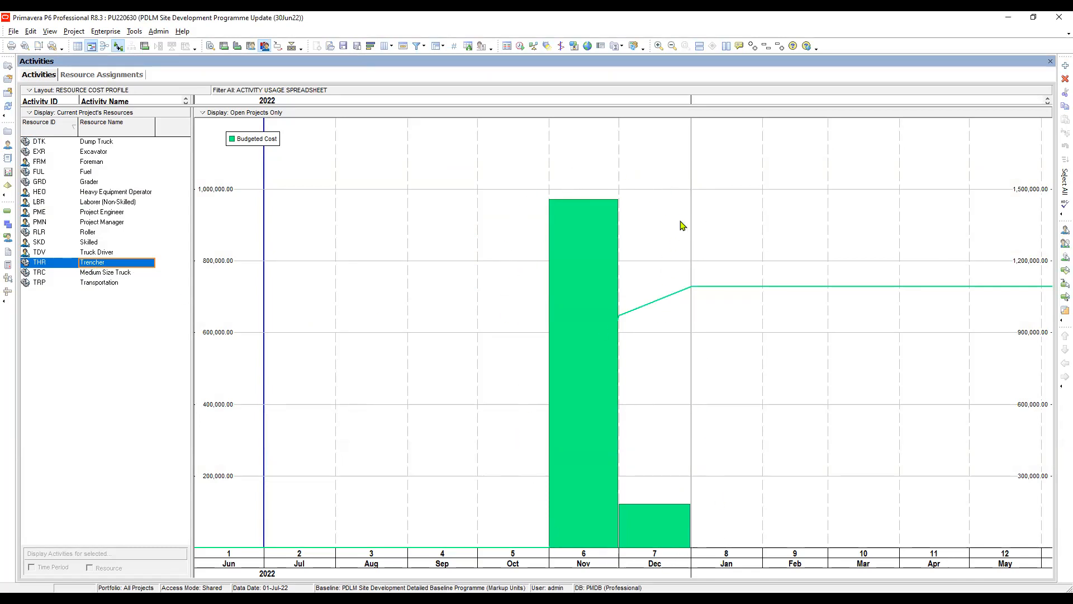
pyautogui.click(101, 192)
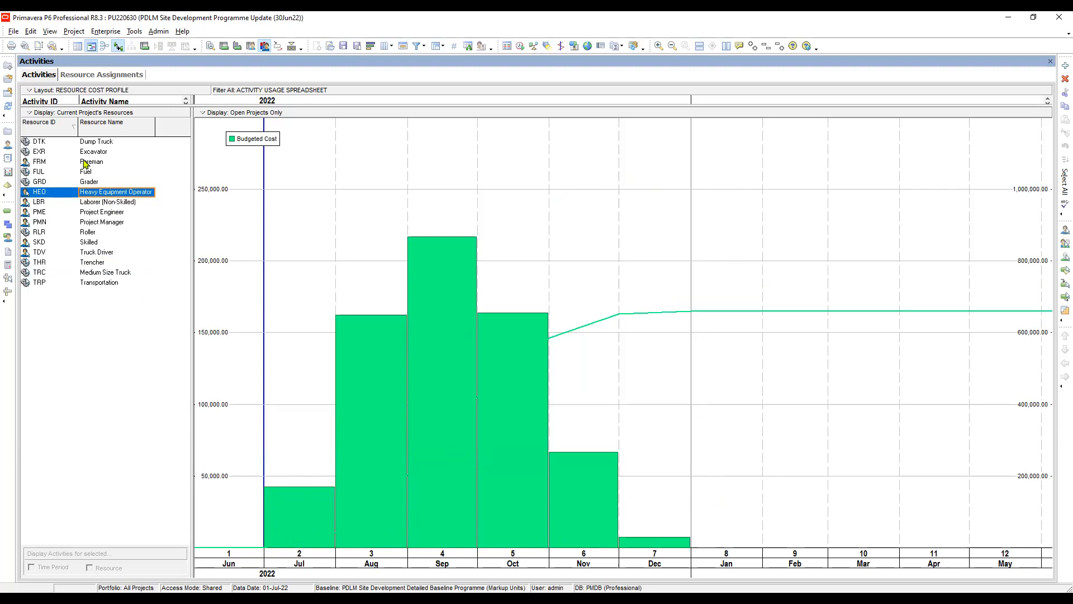
pyautogui.click(51, 142)
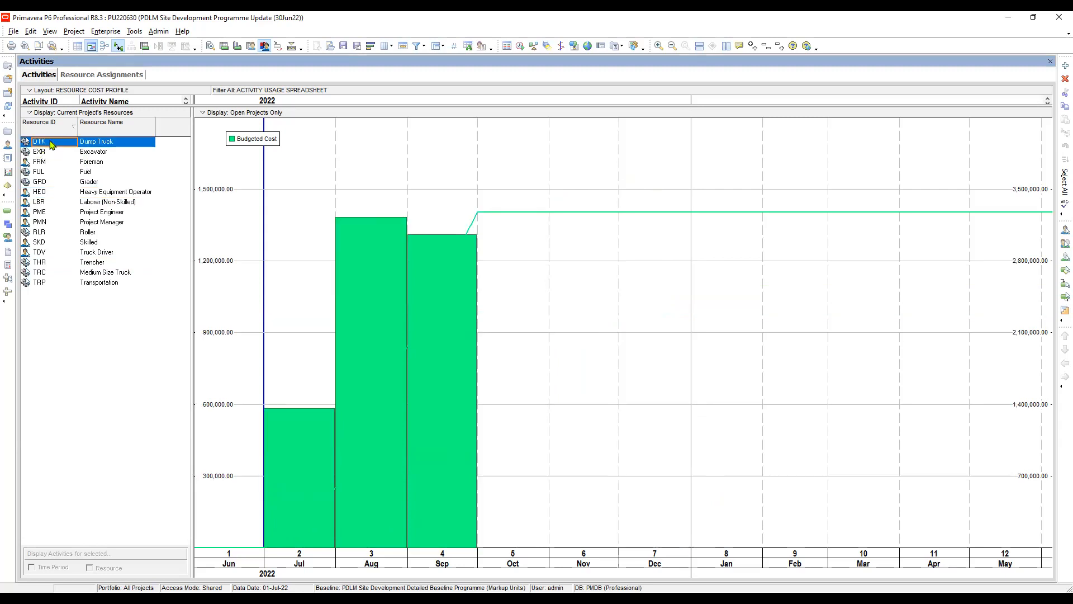
pyautogui.keyDown('shift'); pyautogui.click(67, 287); pyautogui.keyUp('shift')
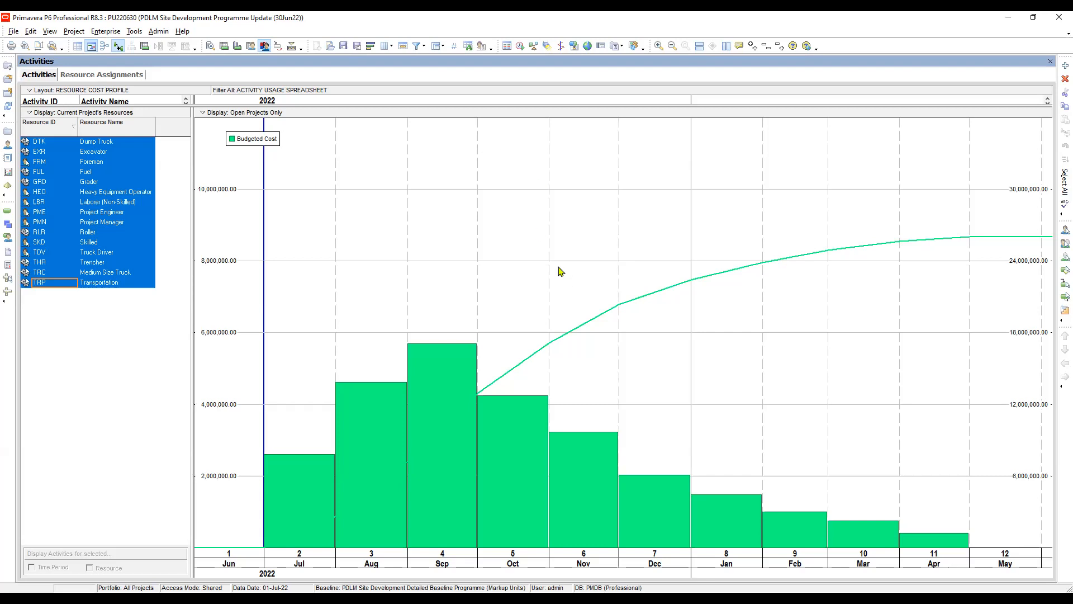
# Step: Stretch the timescale's month columns so the histogram runs from June 2022 to April 2023
pyautogui.click(573, 206)
pyautogui.rightClick(576, 210)
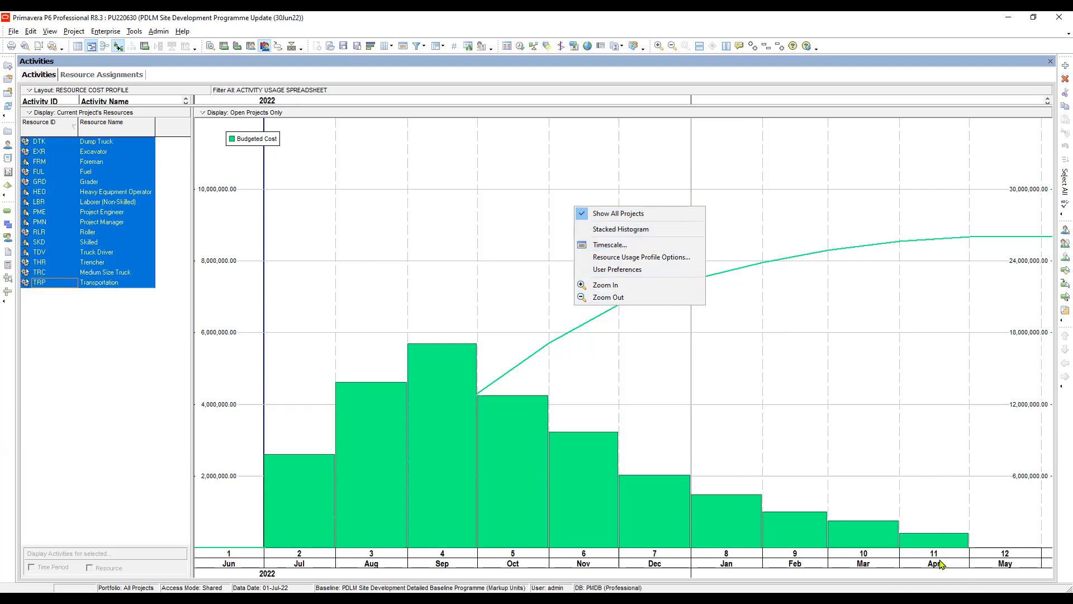
pyautogui.click(861, 396)
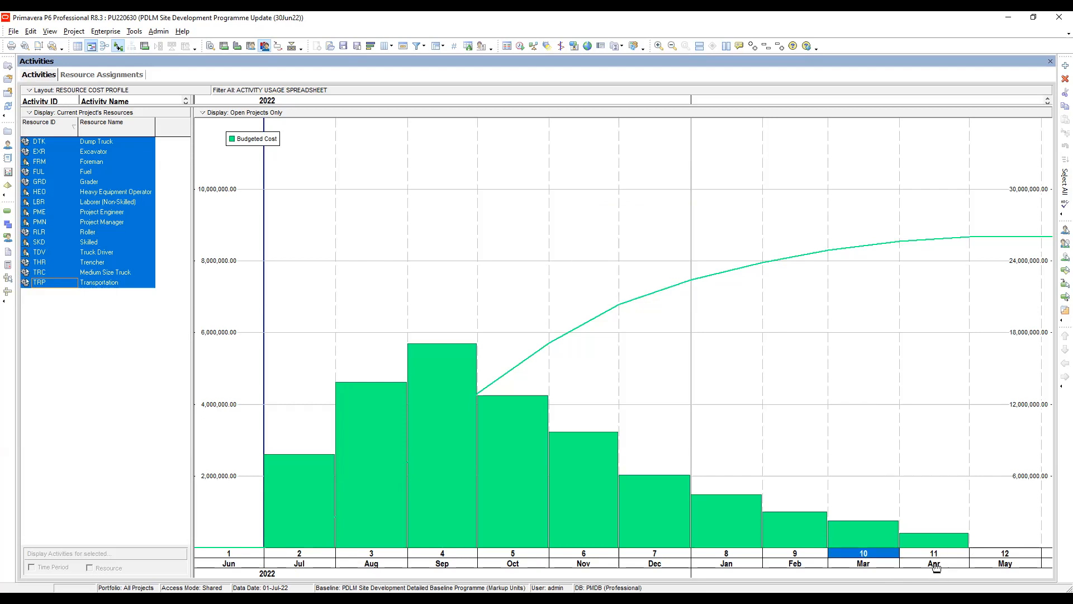
pyautogui.click(943, 560)
pyautogui.moveTo(942, 560); pyautogui.dragTo(997, 566)
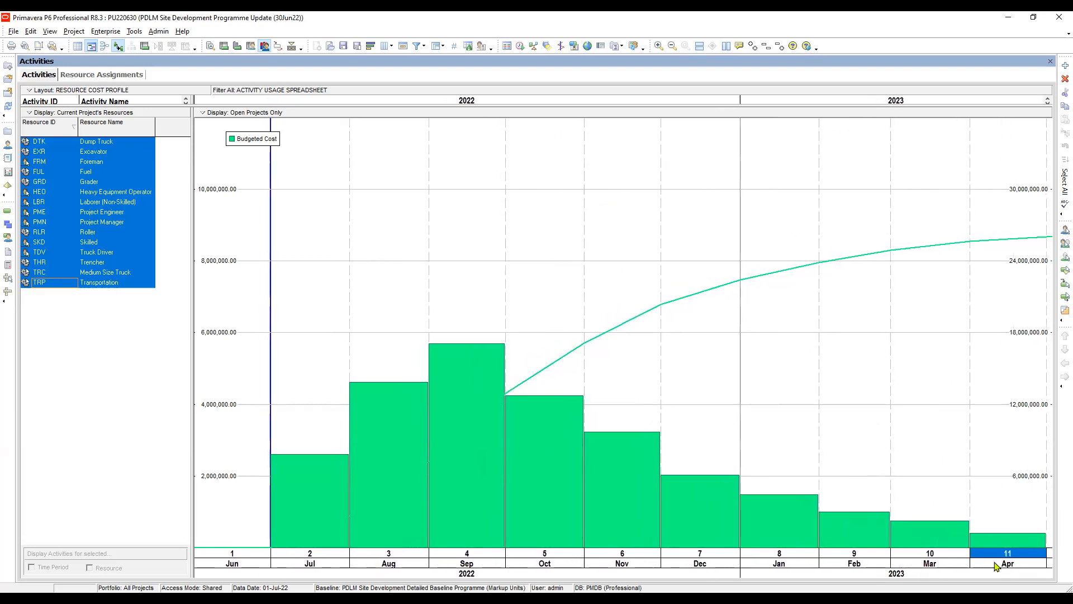
# Step: Look at User Preferences, then bring up the histogram's context menu again
pyautogui.rightClick(617, 216)
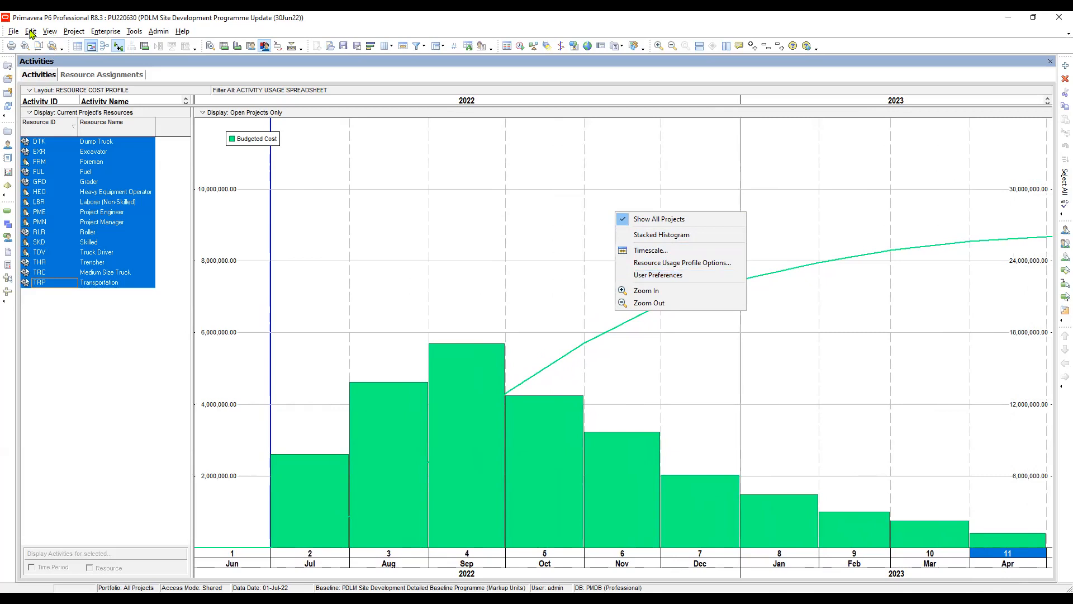
pyautogui.click(655, 276)
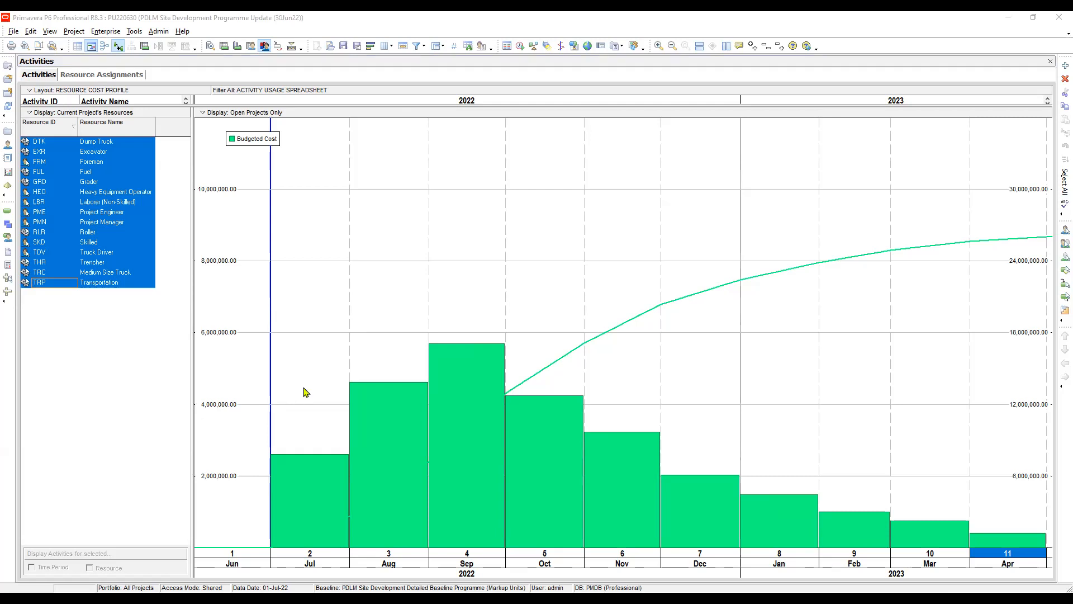
pyautogui.click(470, 240)
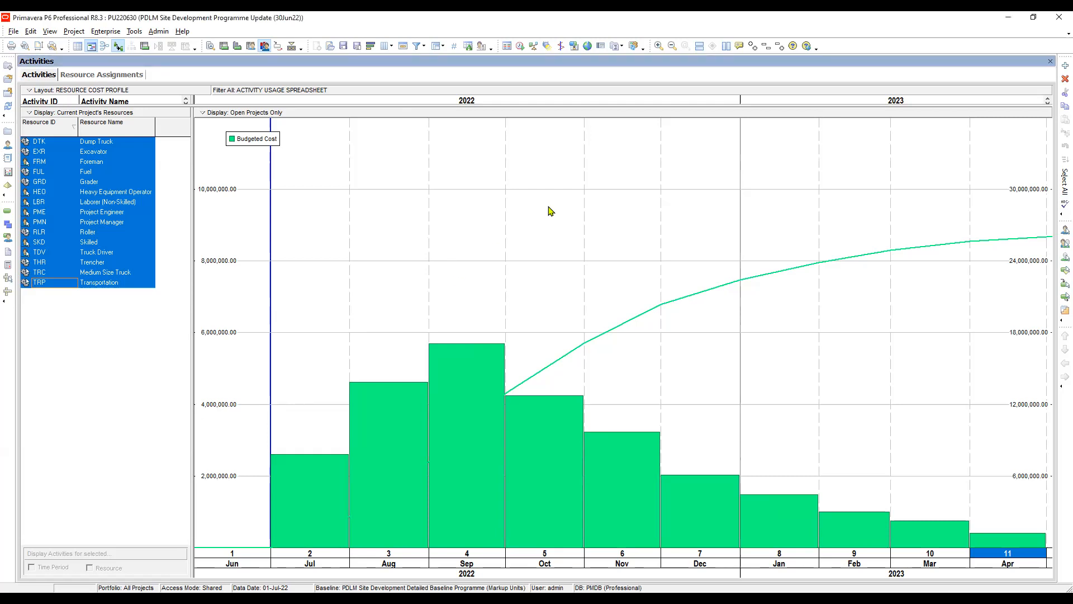
pyautogui.rightClick(550, 210)
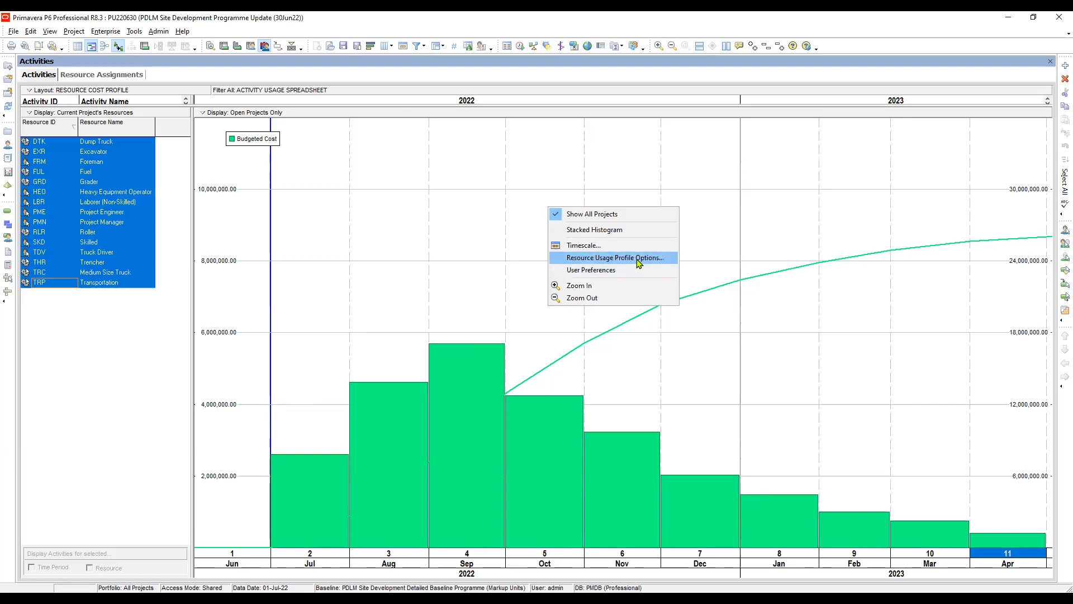
# Step: Open Resource Usage Profile Options and move the dialog higher over the chart
pyautogui.click(637, 261)
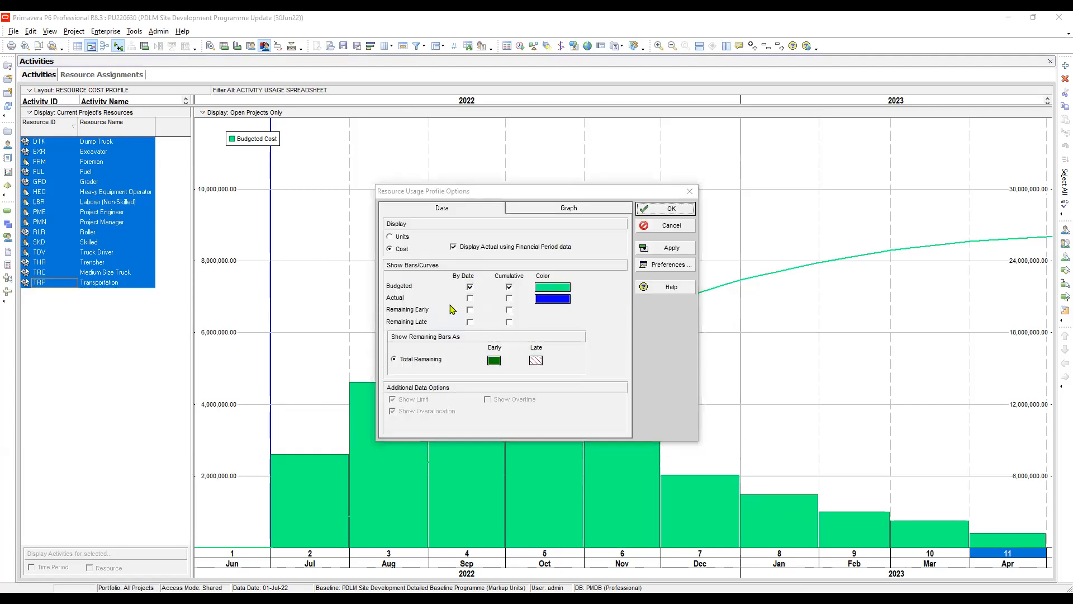
pyautogui.click(466, 210)
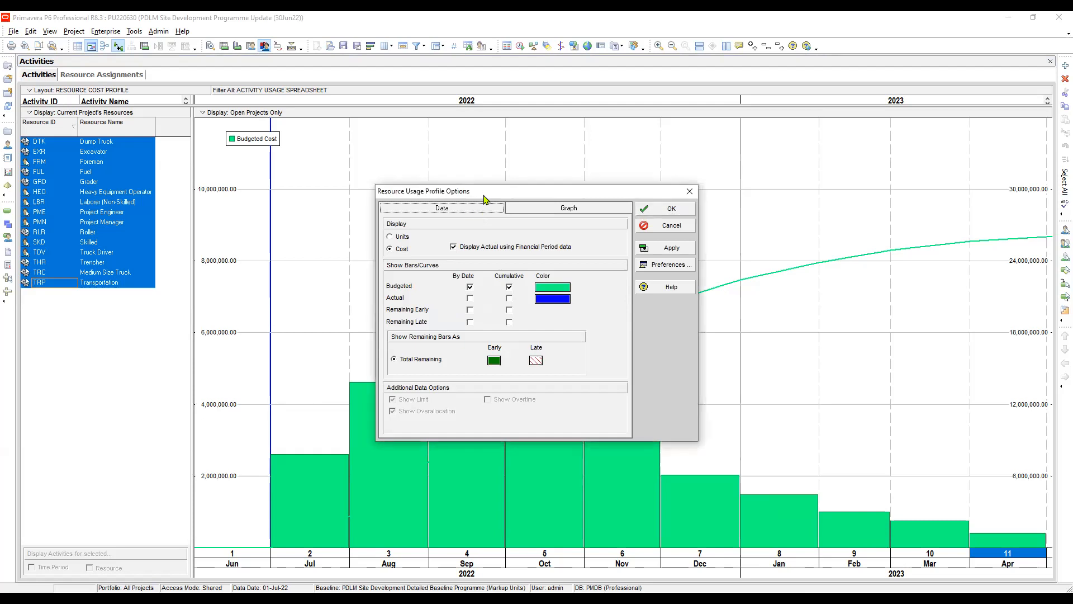
pyautogui.moveTo(487, 173); pyautogui.dragTo(487, 165)
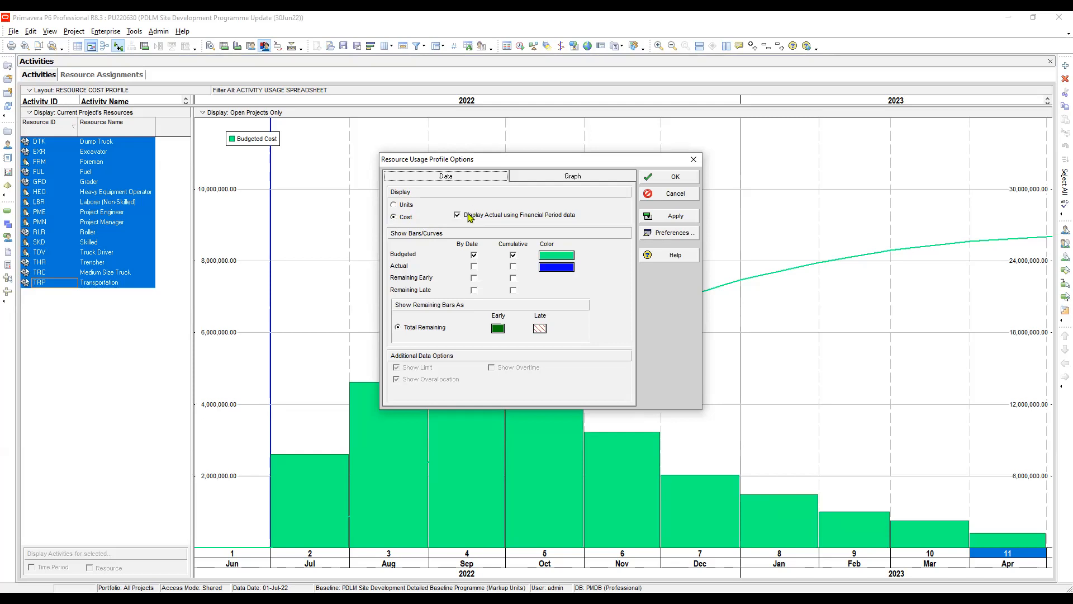
pyautogui.moveTo(485, 164); pyautogui.dragTo(482, 140)
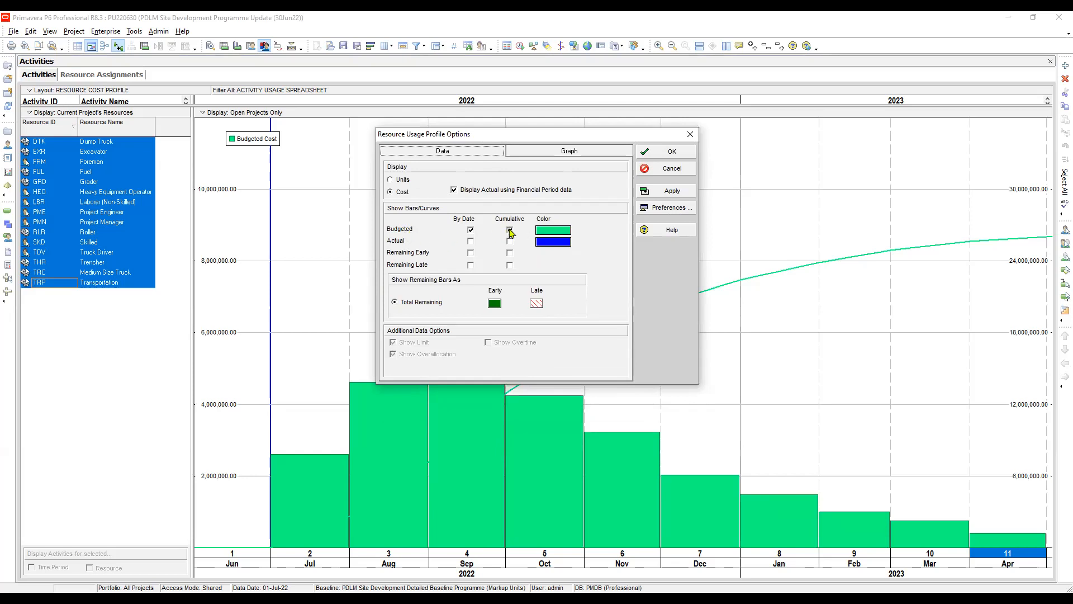
# Step: Make the Budgeted cost colour black and tick Actual By Date and Cumulative
pyautogui.click(499, 325)
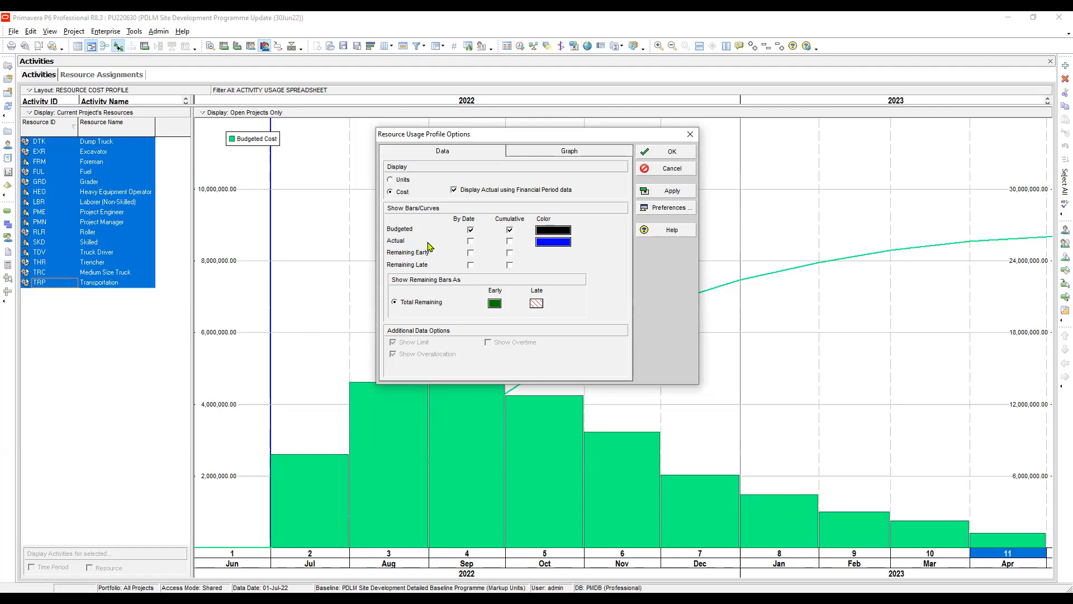
pyautogui.click(471, 241)
pyautogui.click(510, 242)
# Step: Tick Remaining Early By Date and Cumulative, review the Graph settings, and apply
pyautogui.click(471, 252)
pyautogui.click(509, 253)
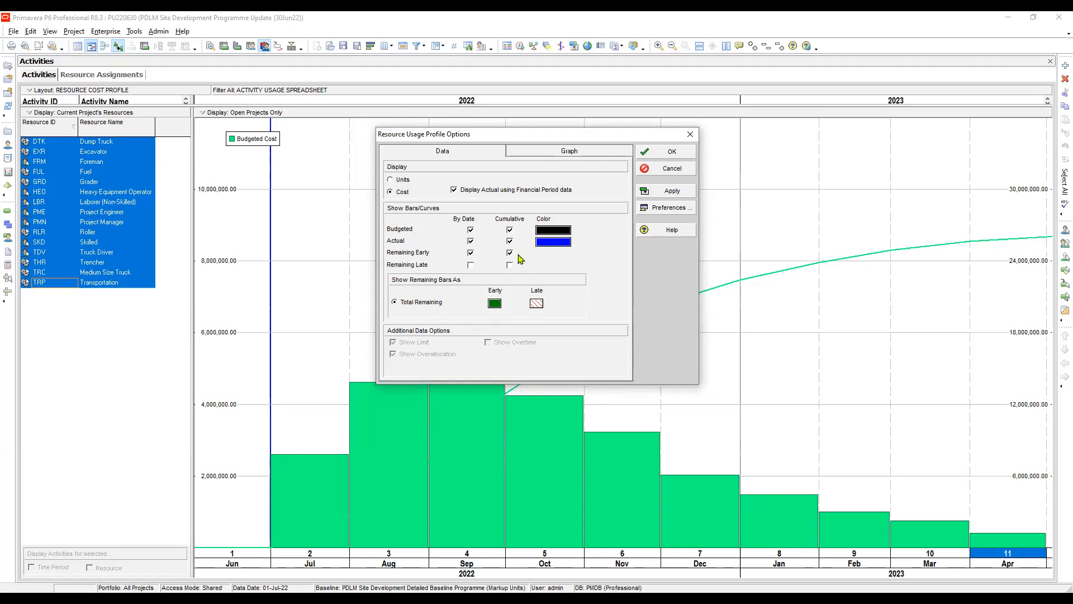
pyautogui.click(551, 154)
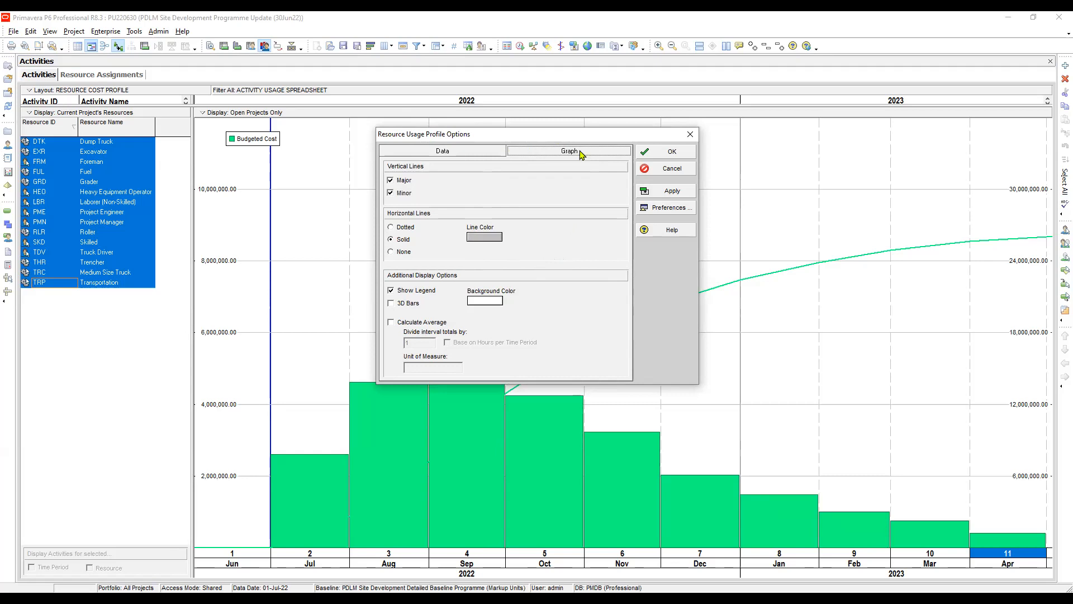
pyautogui.click(447, 152)
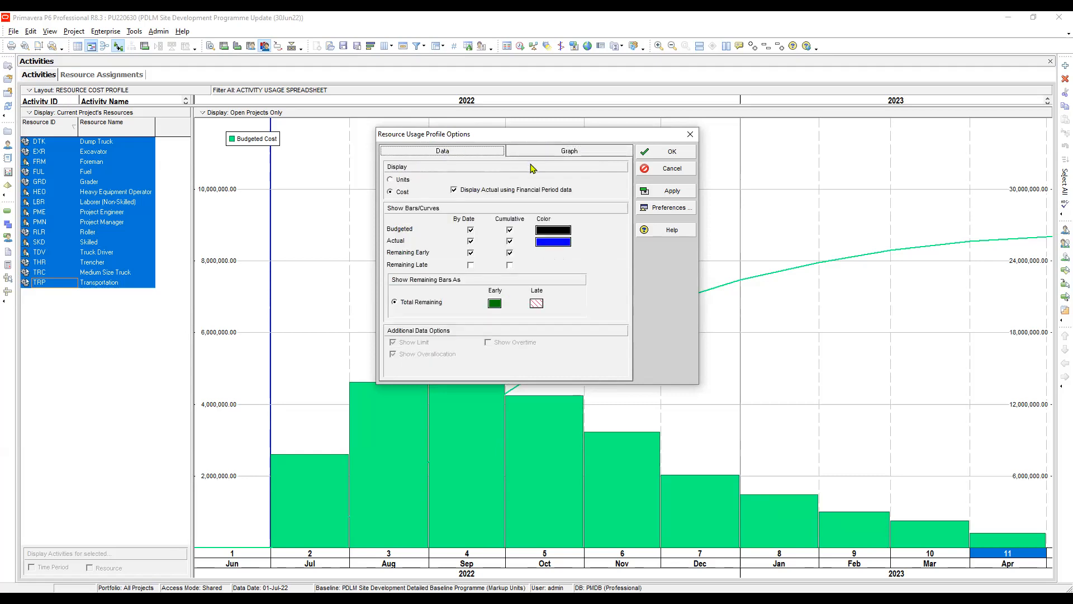
pyautogui.click(675, 194)
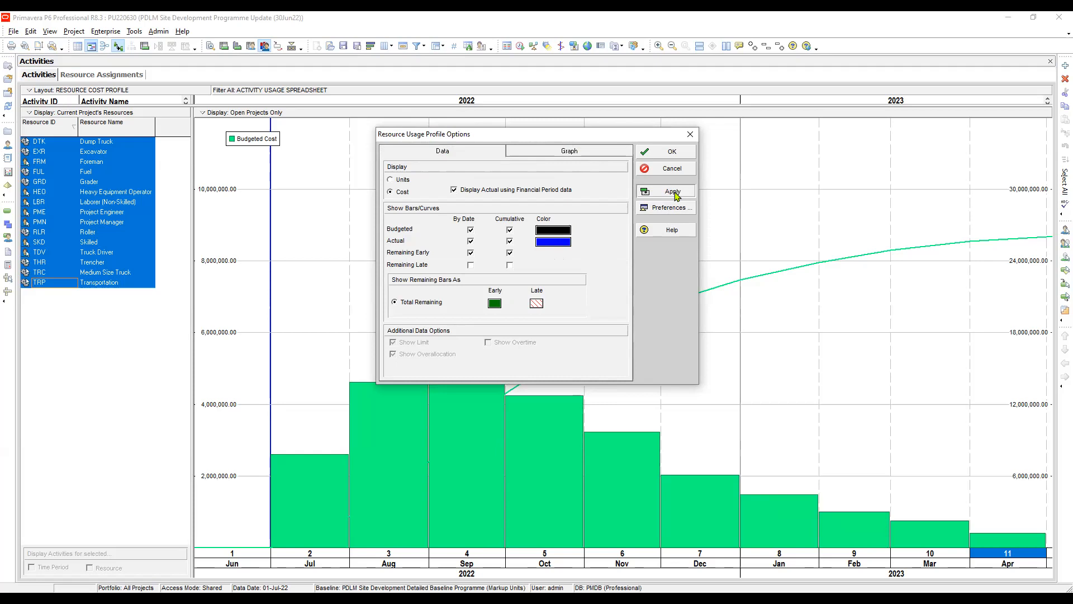
pyautogui.click(675, 193)
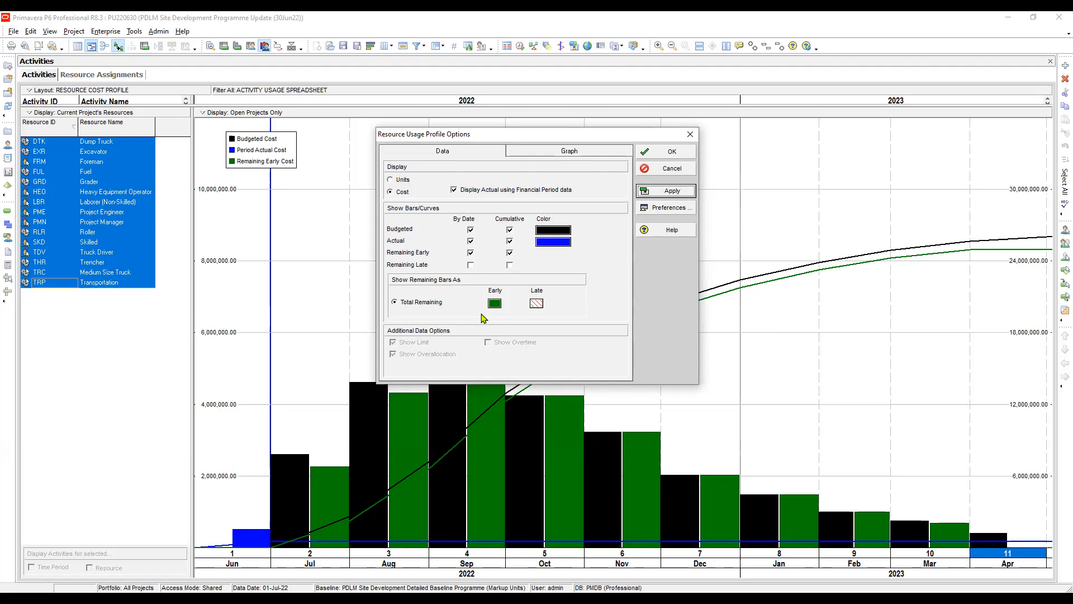
# Step: Add Remaining Late By Date bars and its Cumulative curve, then apply
pyautogui.click(470, 265)
pyautogui.click(510, 265)
pyautogui.click(675, 194)
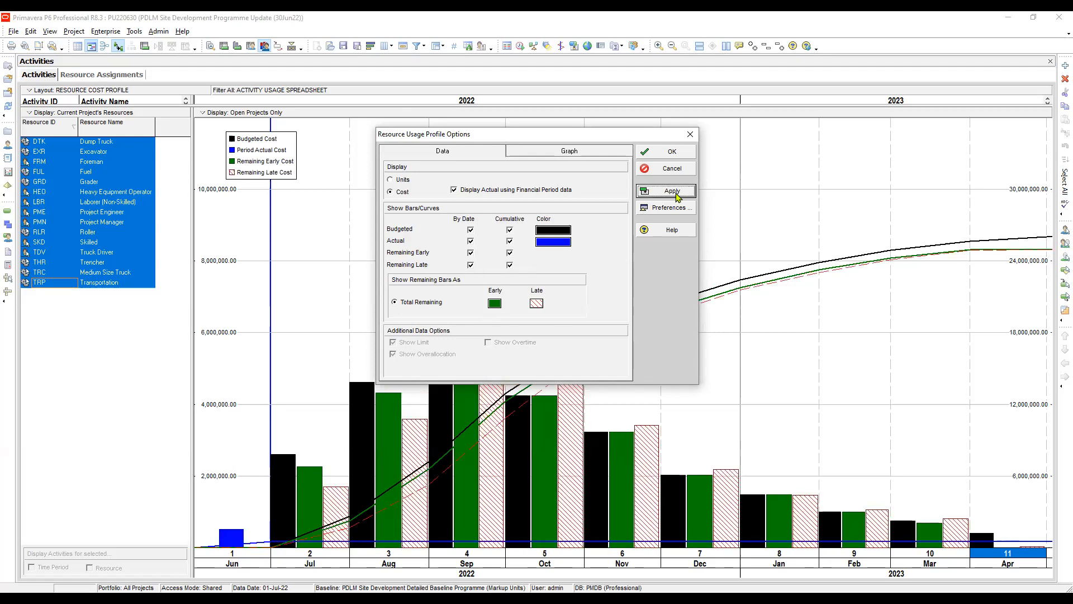
# Step: Move the Resource Usage Profile Options dialog up and right, clear of the cost bars
pyautogui.moveTo(628, 140); pyautogui.dragTo(802, 90)
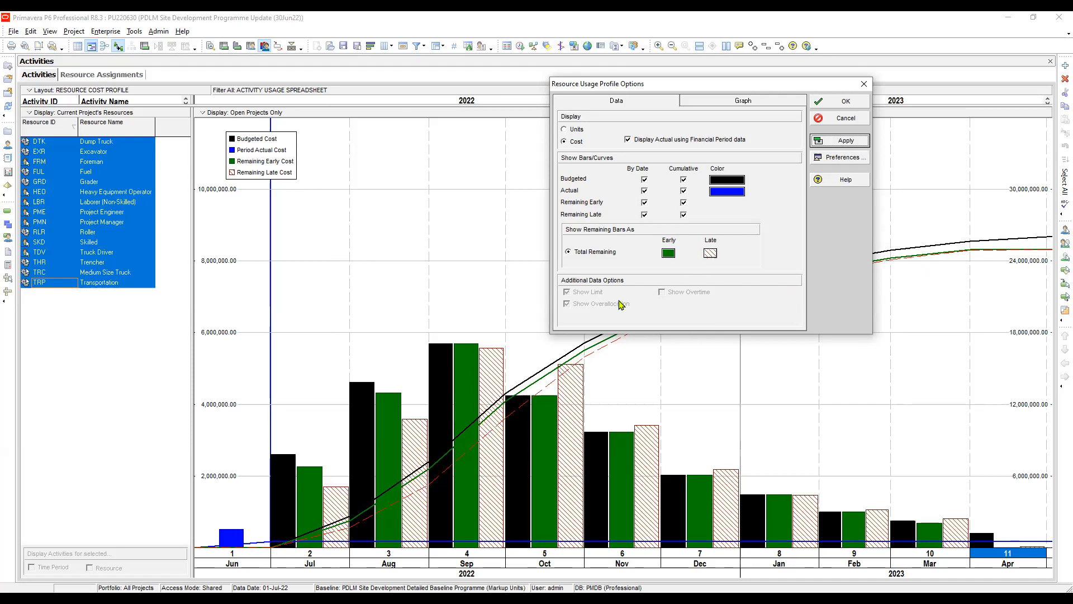
pyautogui.click(573, 130)
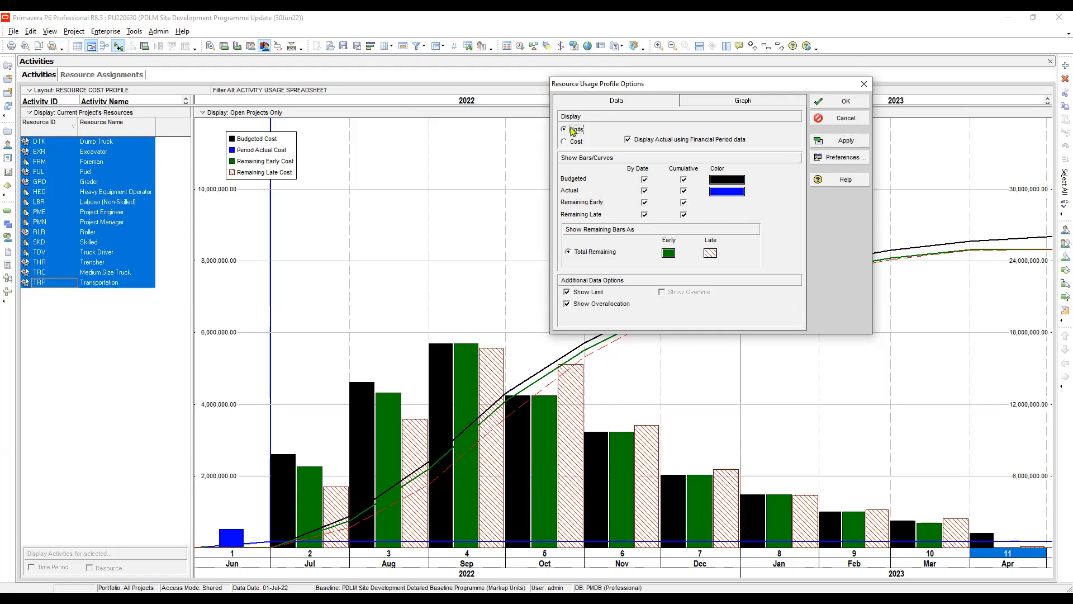
pyautogui.click(845, 143)
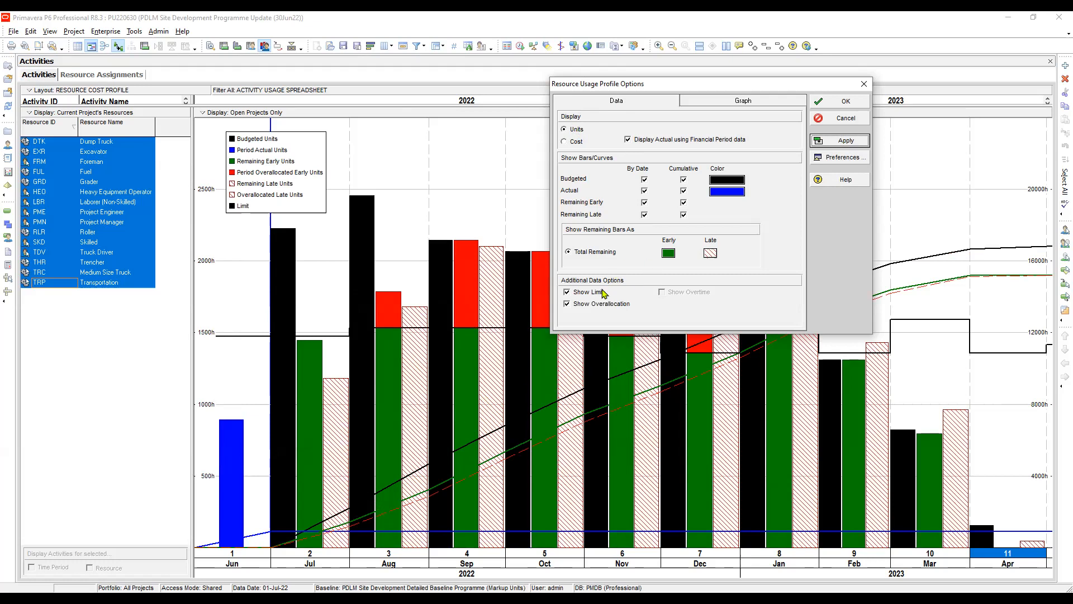
pyautogui.click(567, 305)
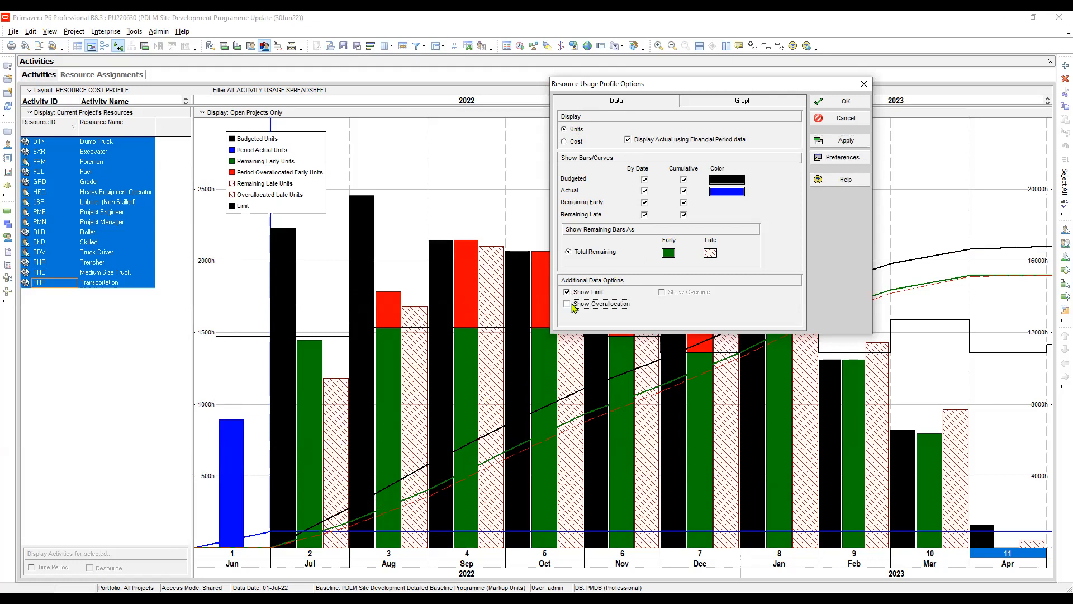
pyautogui.click(567, 292)
pyautogui.click(843, 142)
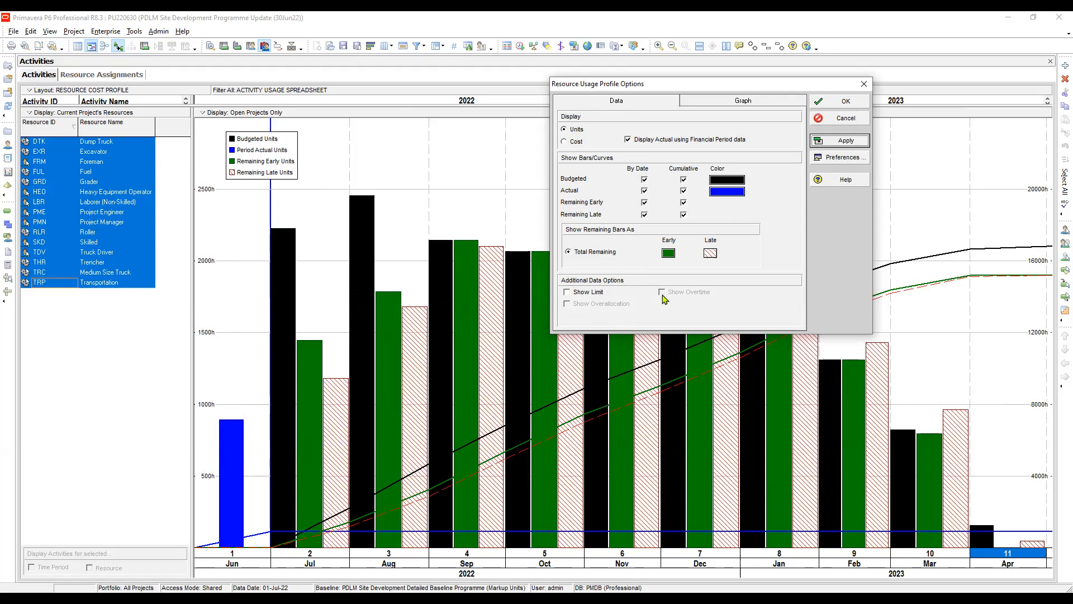
pyautogui.click(568, 142)
pyautogui.click(843, 141)
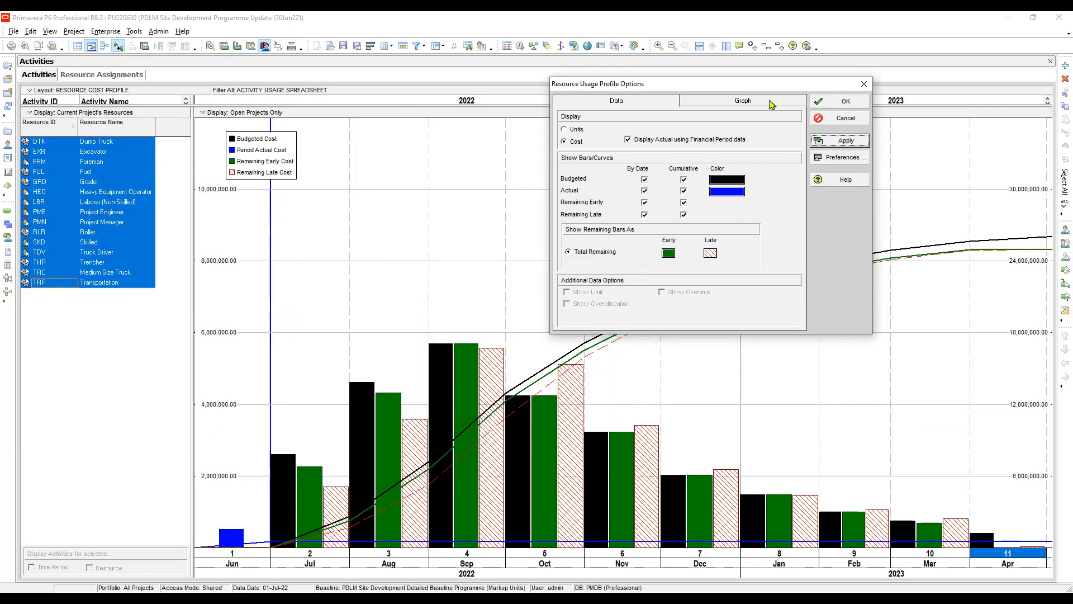
# Step: Confirm the resource cost profile settings and close the options dialog
pyautogui.click(842, 103)
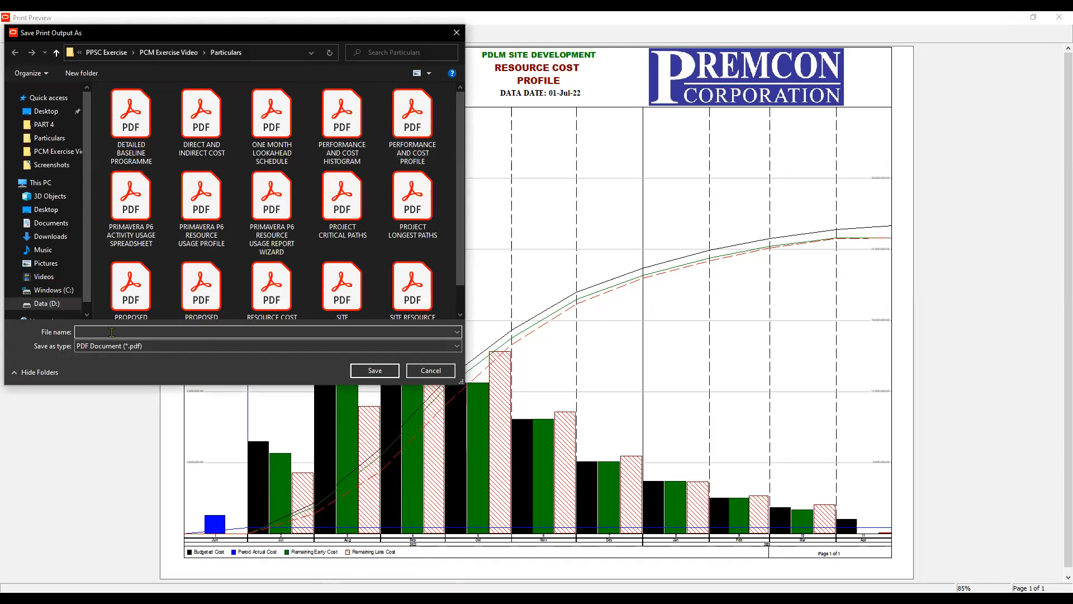
# Step: Save the preview as 'RESOURCE COST PROFILE.pdf', then close the print preview
pyautogui.write('RE')
pyautogui.click(131, 326)
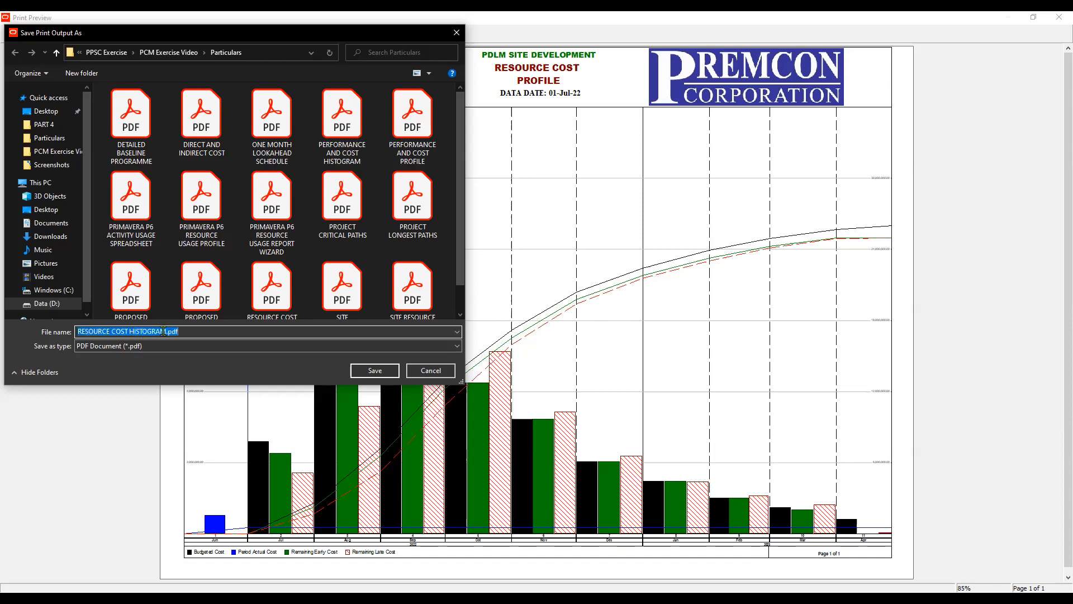
pyautogui.click(166, 331)
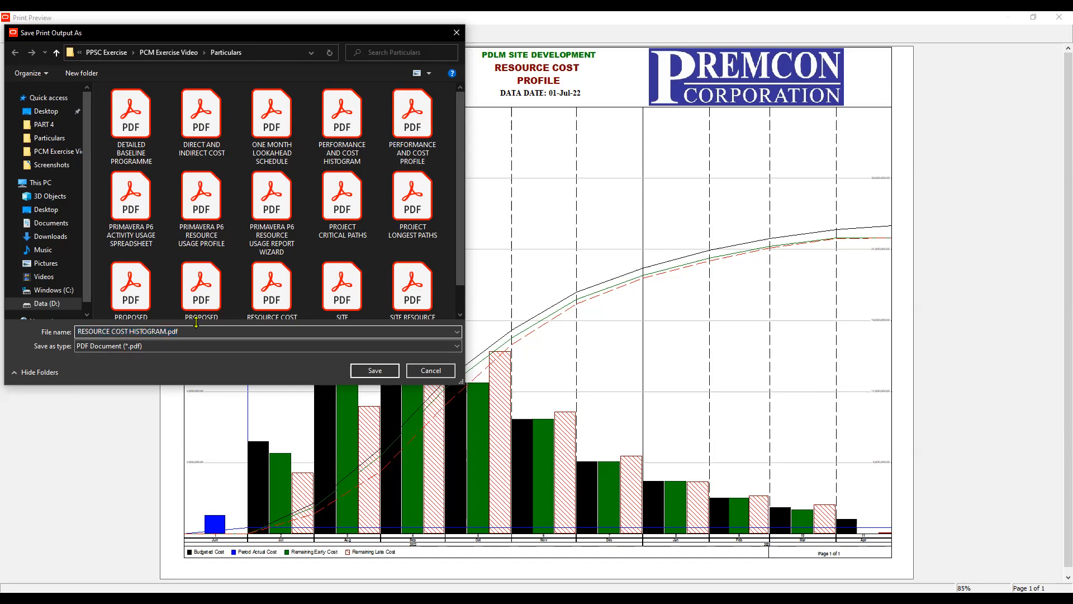
pyautogui.press('BackSpace')
pyautogui.press('BackSpace')
pyautogui.press('BackSpace')
pyautogui.press('BackSpace')
pyautogui.press('BackSpace')
pyautogui.press('BackSpace')
pyautogui.press('BackSpace')
pyautogui.press('BackSpace')
pyautogui.press('BackSpace')
pyautogui.write('pROFILE')
pyautogui.click(375, 371)
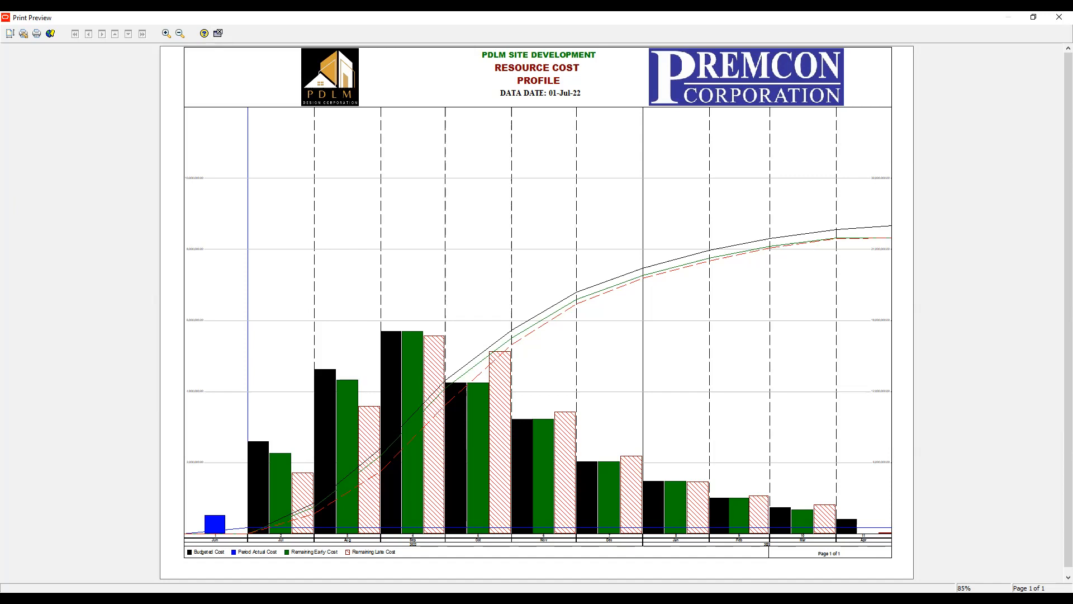
pyautogui.click(218, 34)
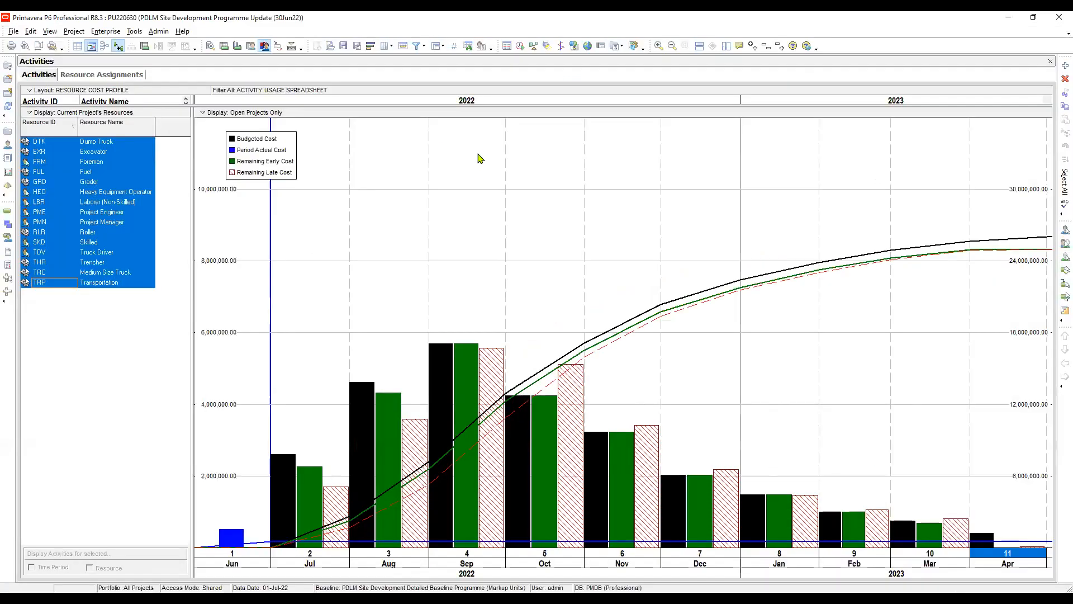